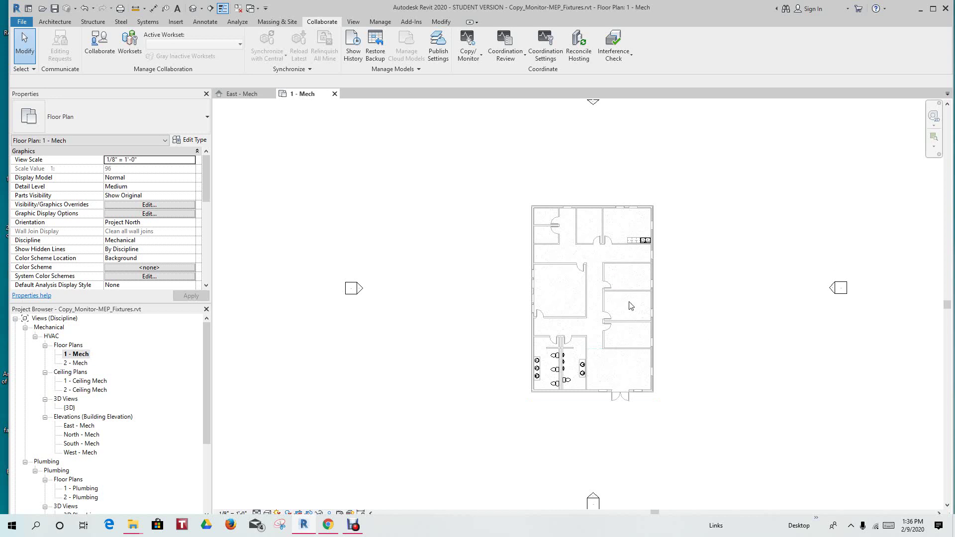
# Zoom in and out on the 1 - Mech plan to inspect the linked ArchitectModel.rvt building
pyautogui.scroll(4, 631, 307)
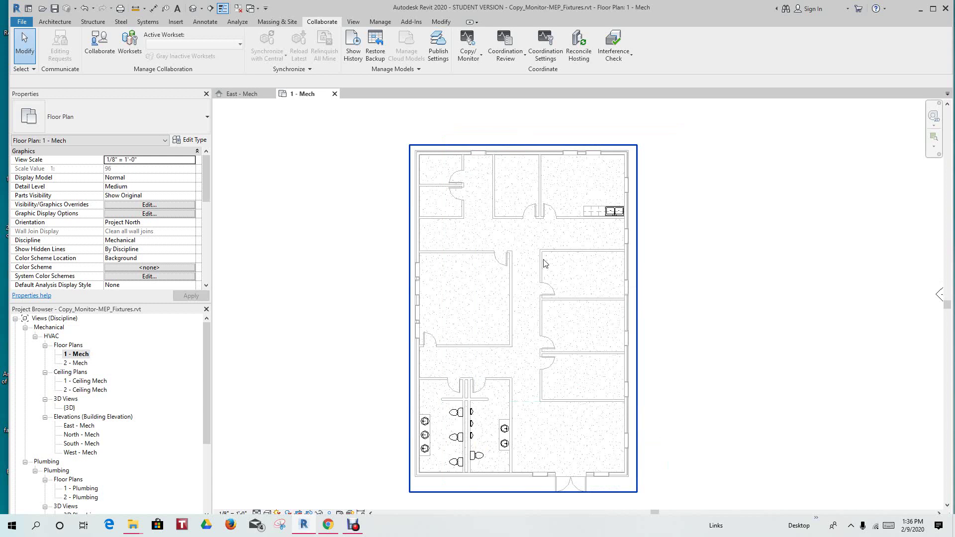
pyautogui.scroll(-1, 543, 264)
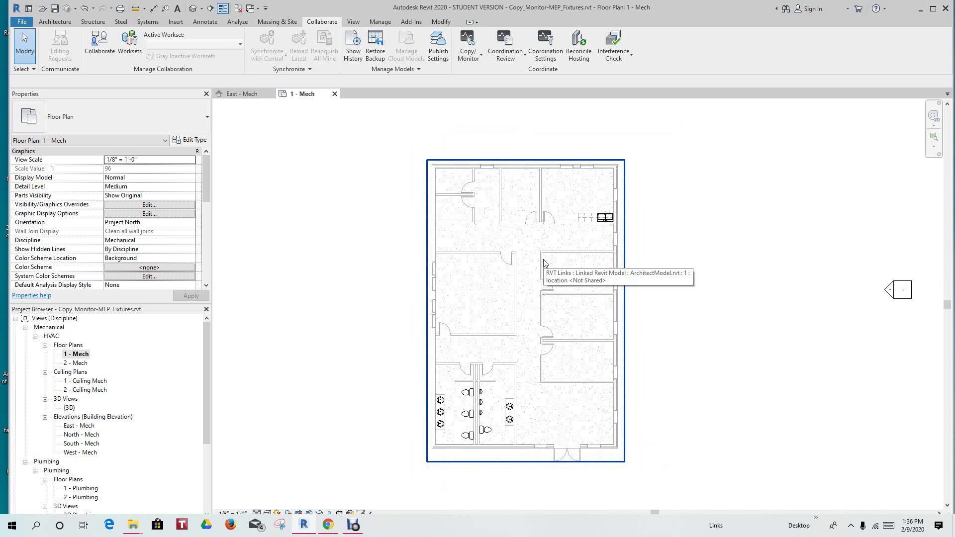
pyautogui.scroll(1, 529, 400)
pyautogui.scroll(-1, 527, 397)
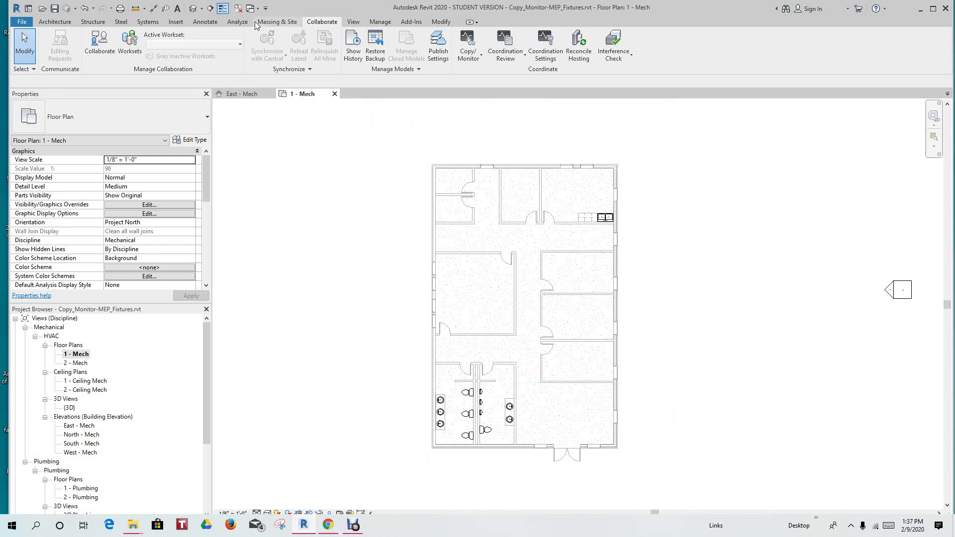
pyautogui.click(175, 21)
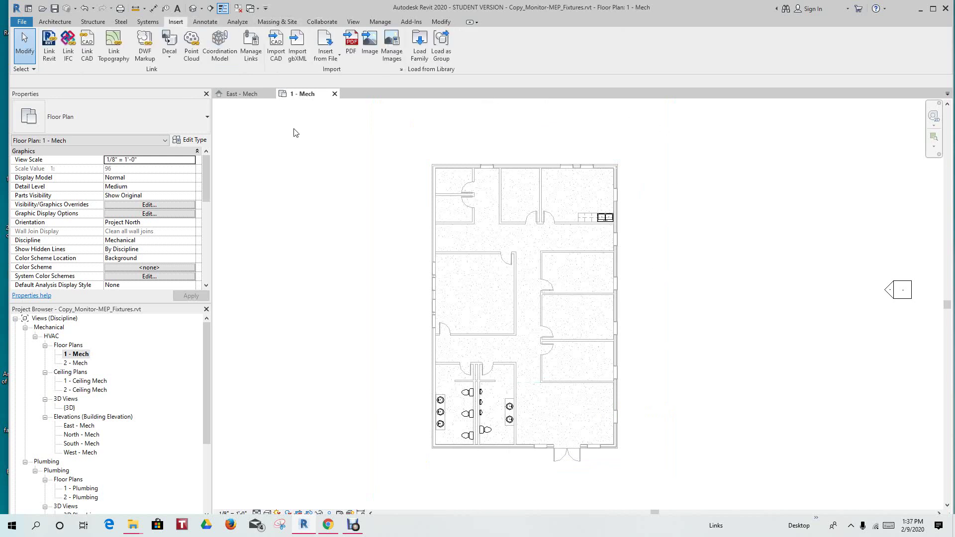
pyautogui.click(260, 52)
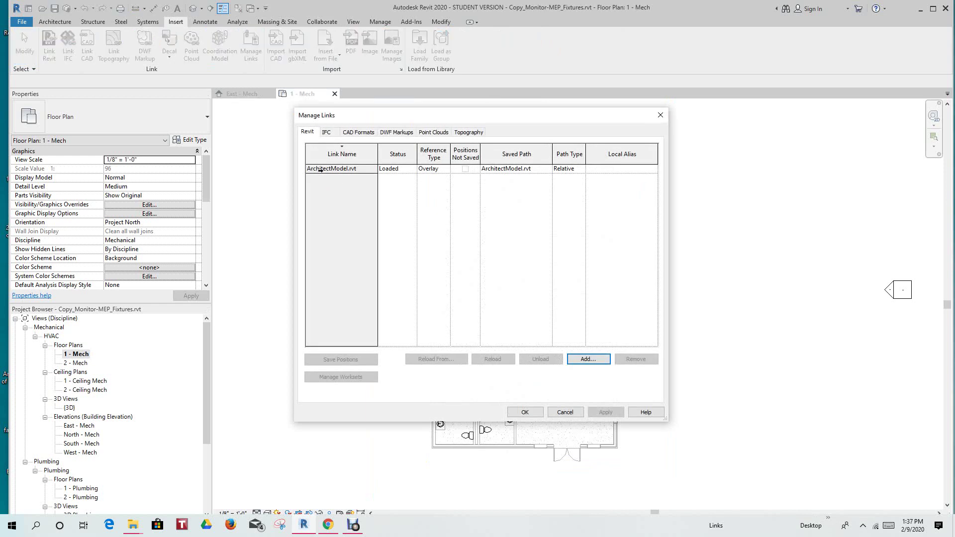
pyautogui.click(323, 170)
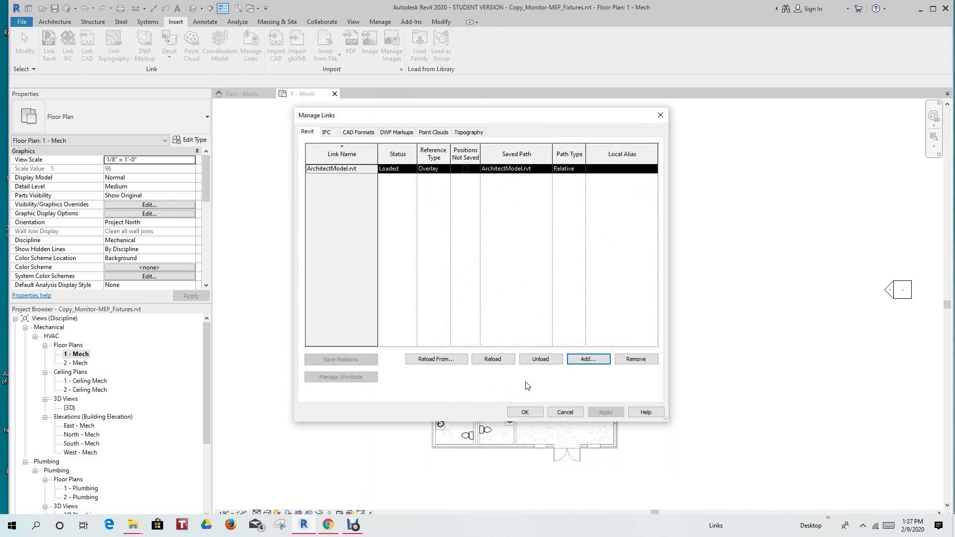
pyautogui.click(564, 412)
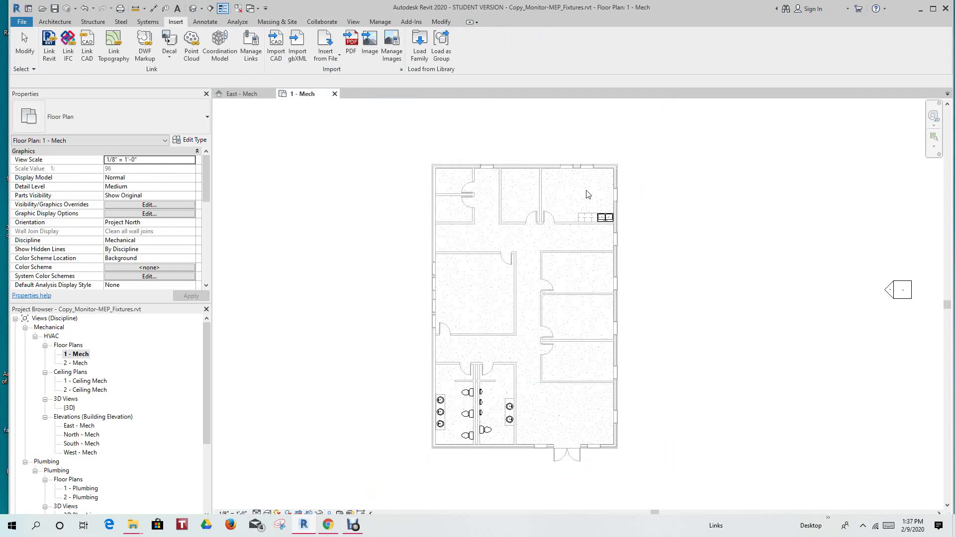
# Zoom and pan around the 1 - Mech plan to look over the linked building's restroom fixtures
pyautogui.scroll(2, 652, 223)
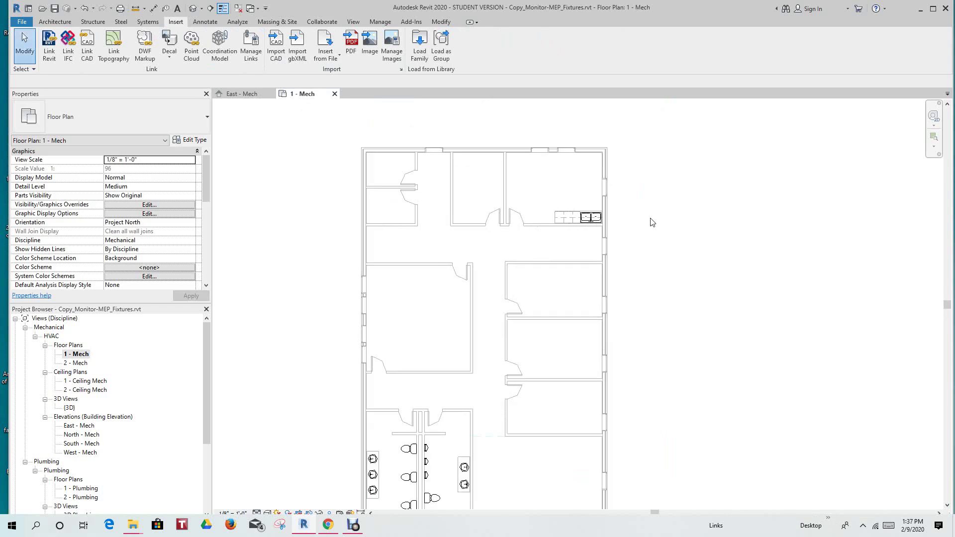
pyautogui.scroll(-1, 652, 223)
pyautogui.scroll(-2, 348, 200)
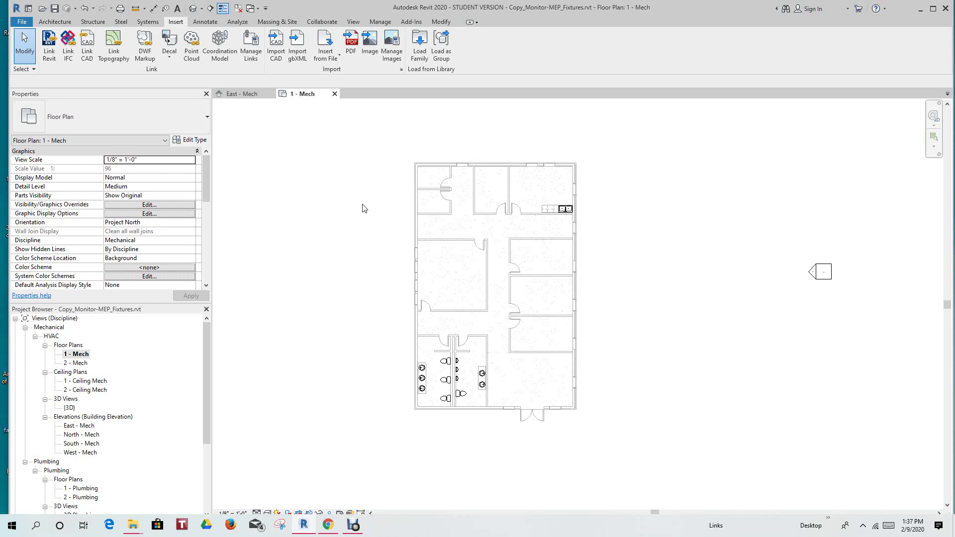
pyautogui.scroll(1, 363, 207)
pyautogui.scroll(1, 364, 206)
pyautogui.scroll(-1, 368, 205)
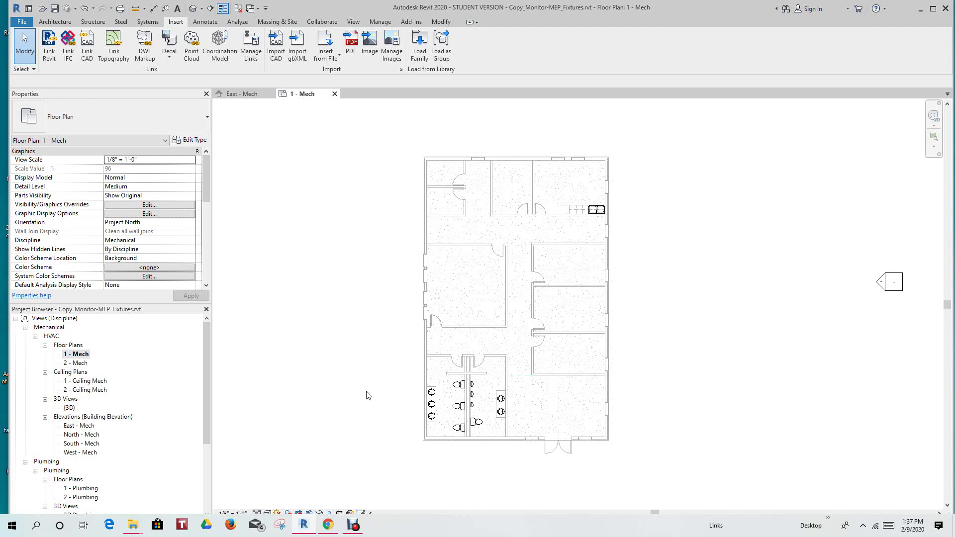
pyautogui.scroll(1, 488, 221)
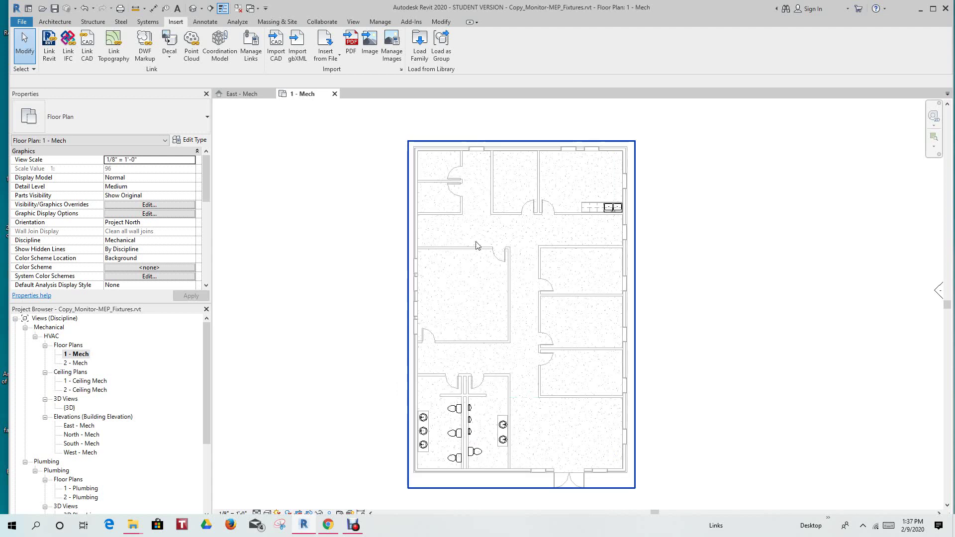
pyautogui.scroll(3, 490, 266)
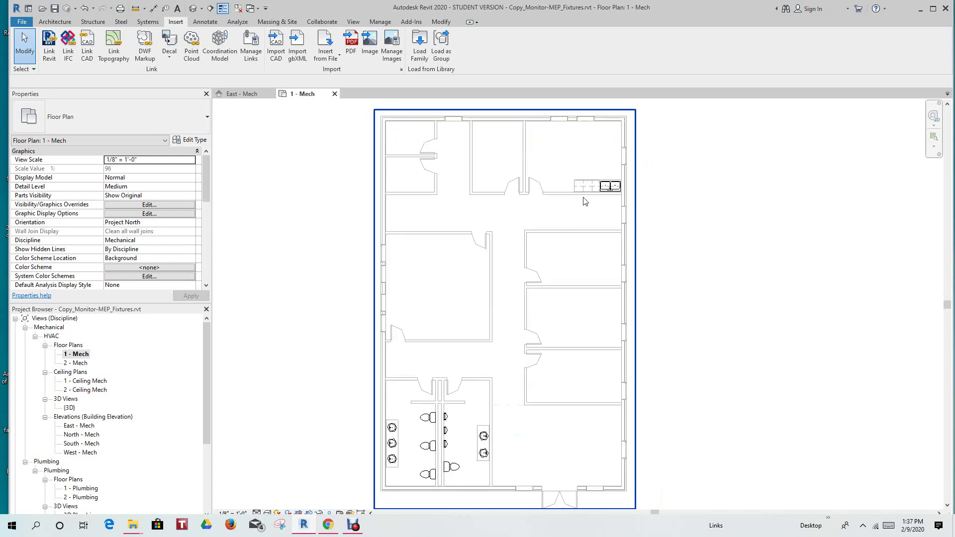
pyautogui.scroll(-2, 603, 259)
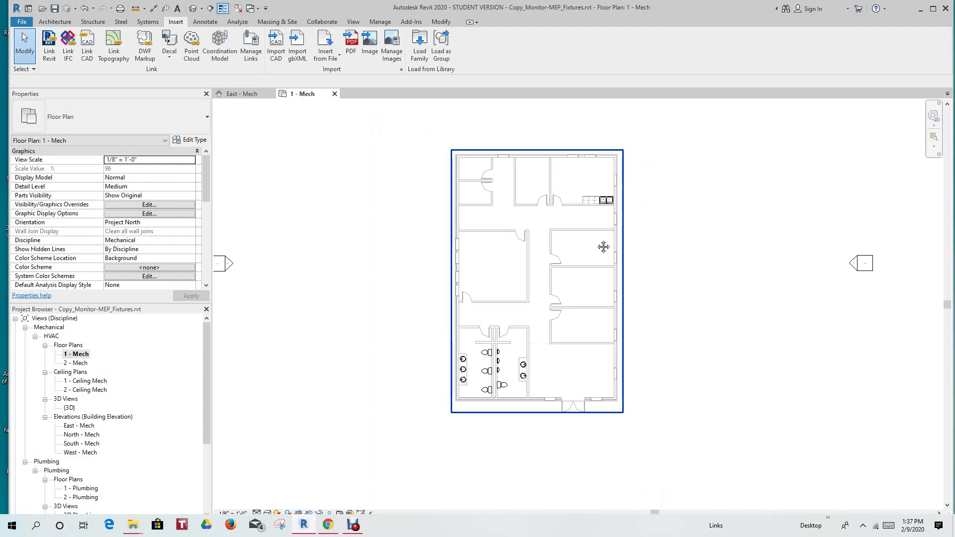
pyautogui.scroll(-1, 564, 373)
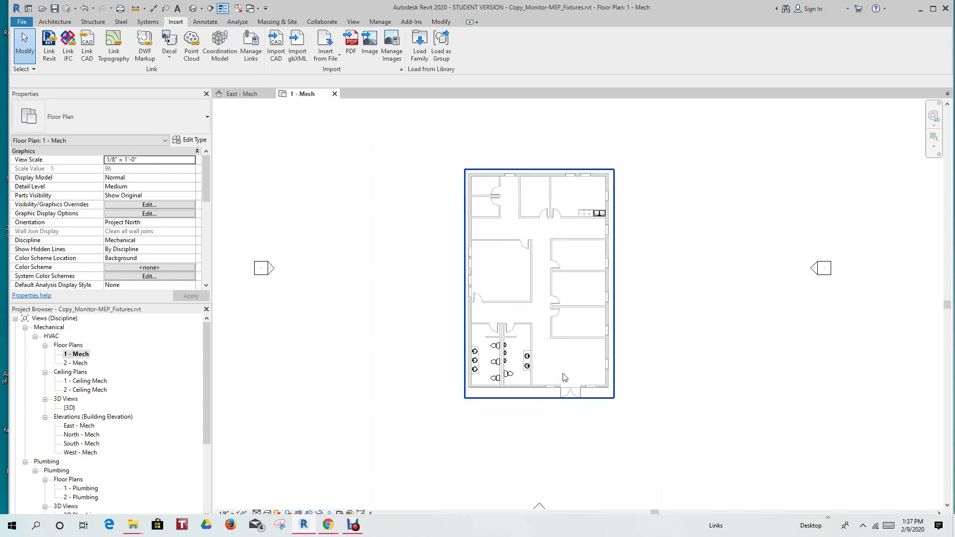
pyautogui.scroll(1, 562, 362)
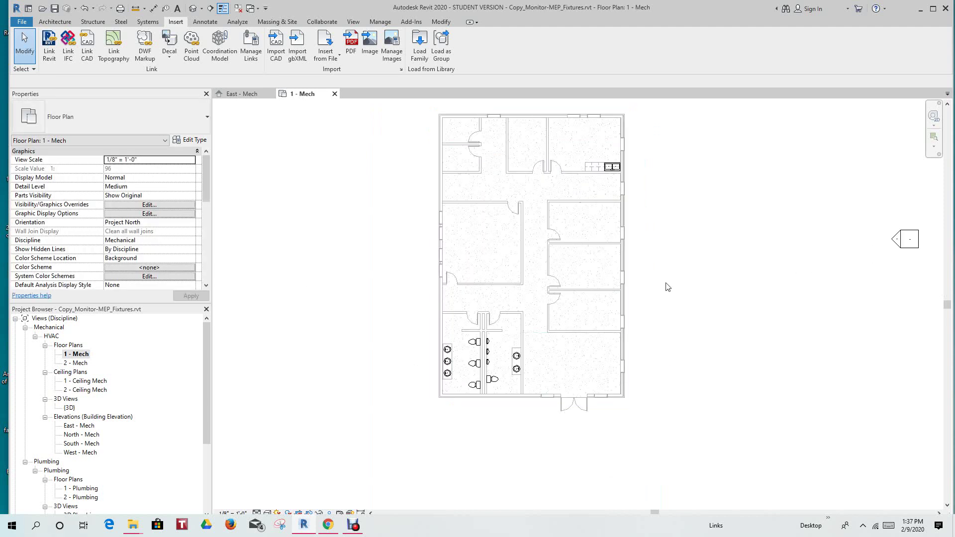
pyautogui.moveTo(668, 287); pyautogui.dragTo(678, 322, button='middle')
pyautogui.scroll(1, 649, 221)
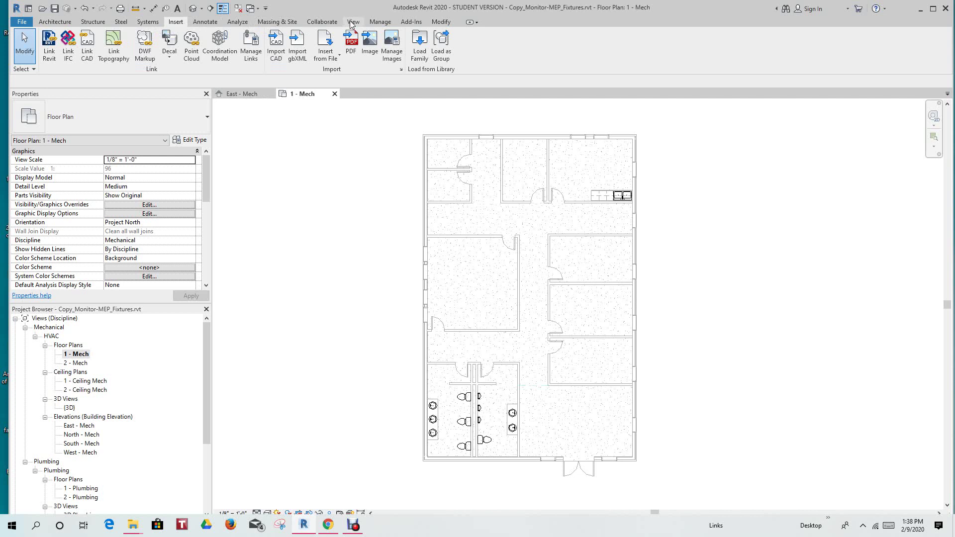
# Open Visibility/Graphics for Floor Plan: 1 - Mech from the View tab and reposition the dialog
pyautogui.click(353, 22)
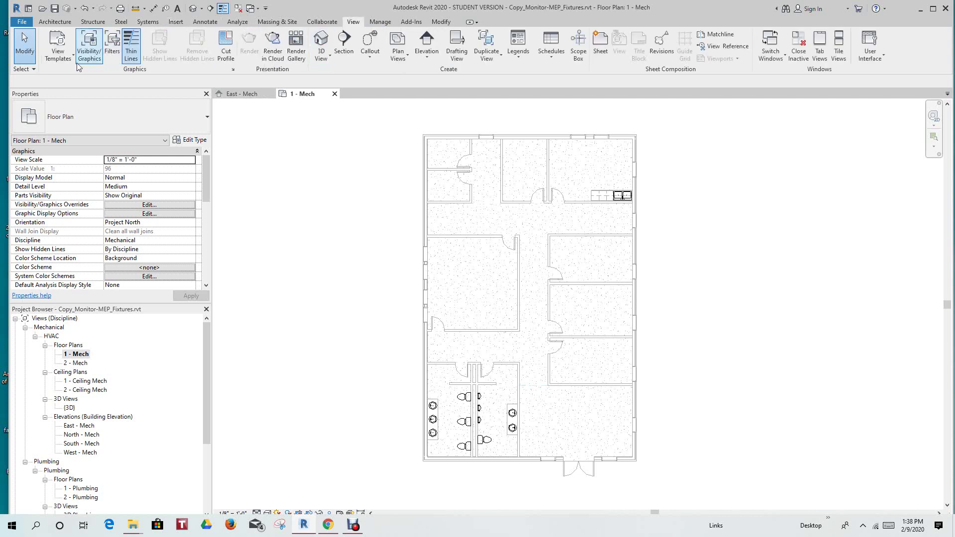
pyautogui.click(89, 43)
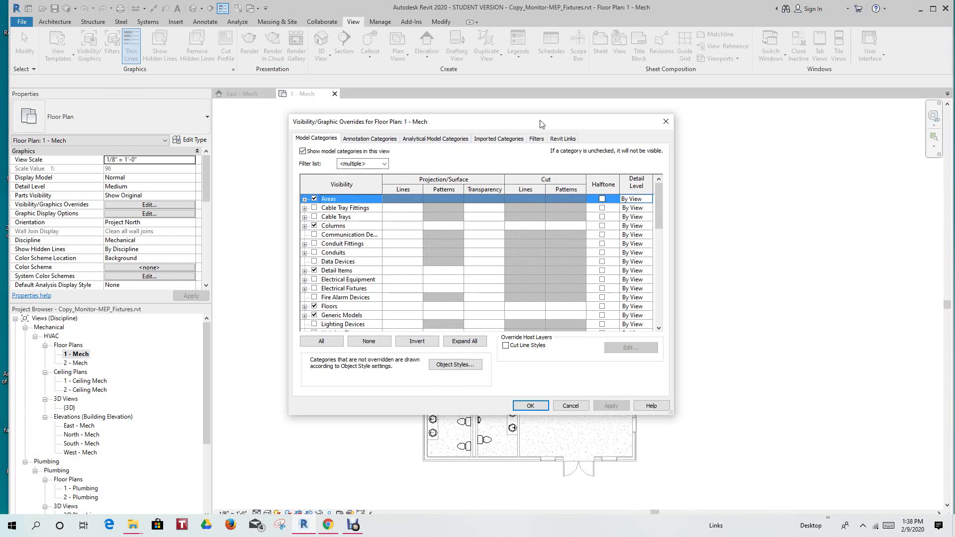
pyautogui.moveTo(542, 122); pyautogui.dragTo(569, 129)
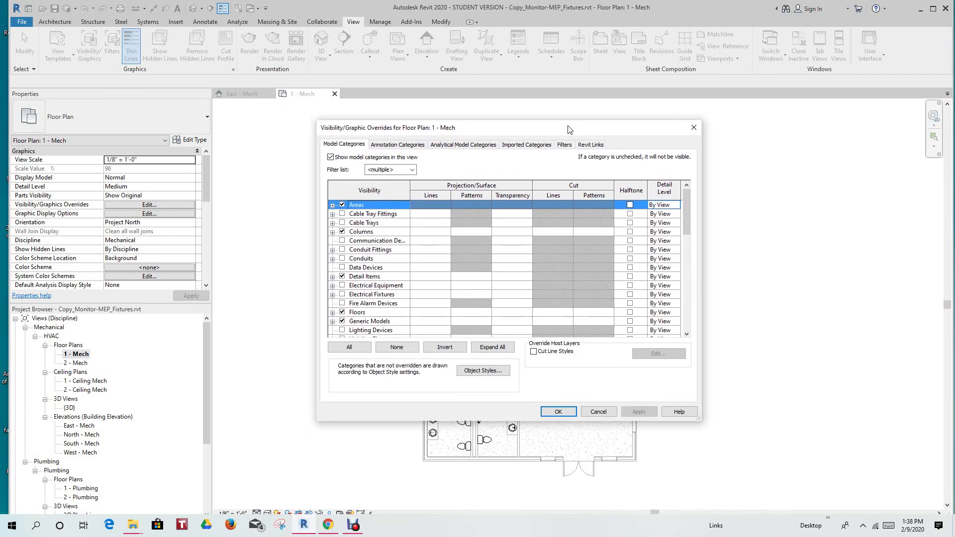
# Under Revit Links, expand ArchitectModel.rvt and open its By Host View display settings
pyautogui.click(591, 147)
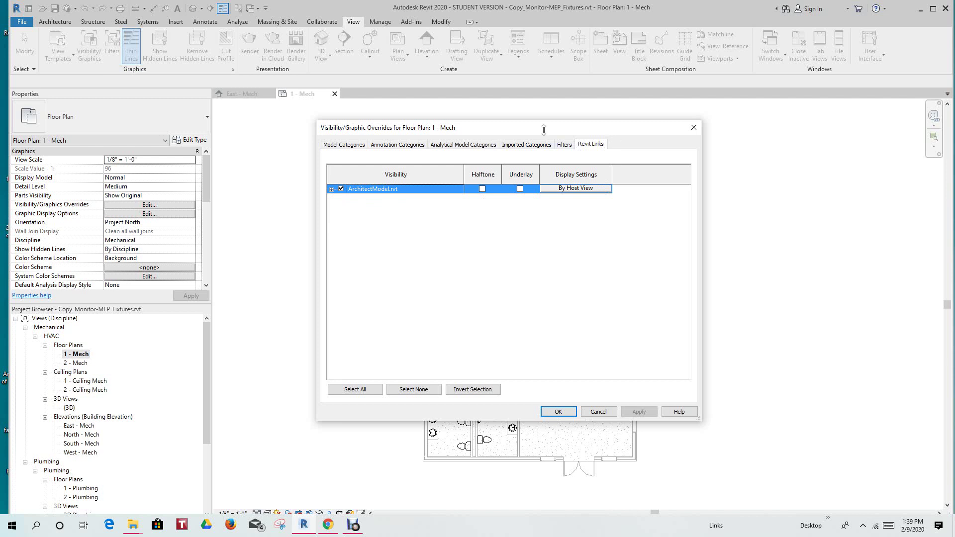
pyautogui.click(331, 190)
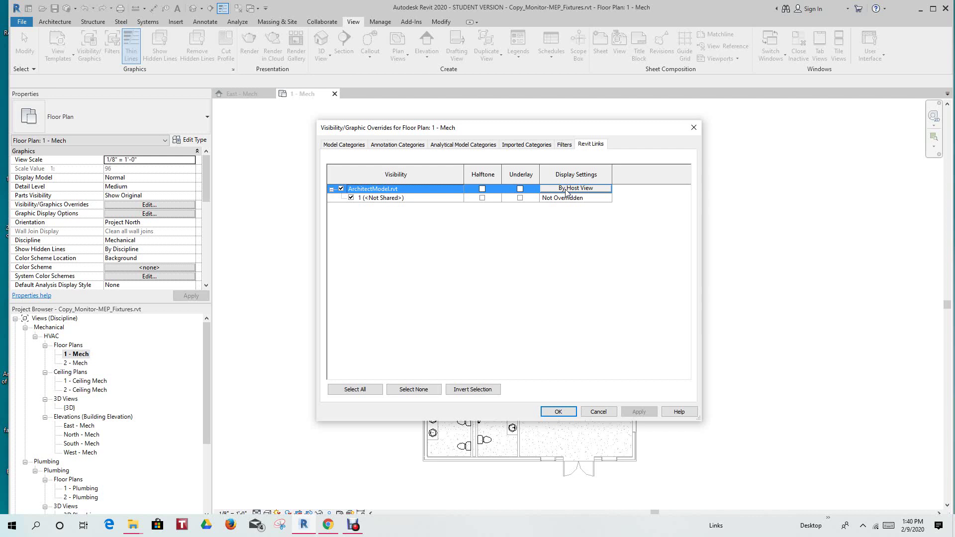
pyautogui.click(567, 192)
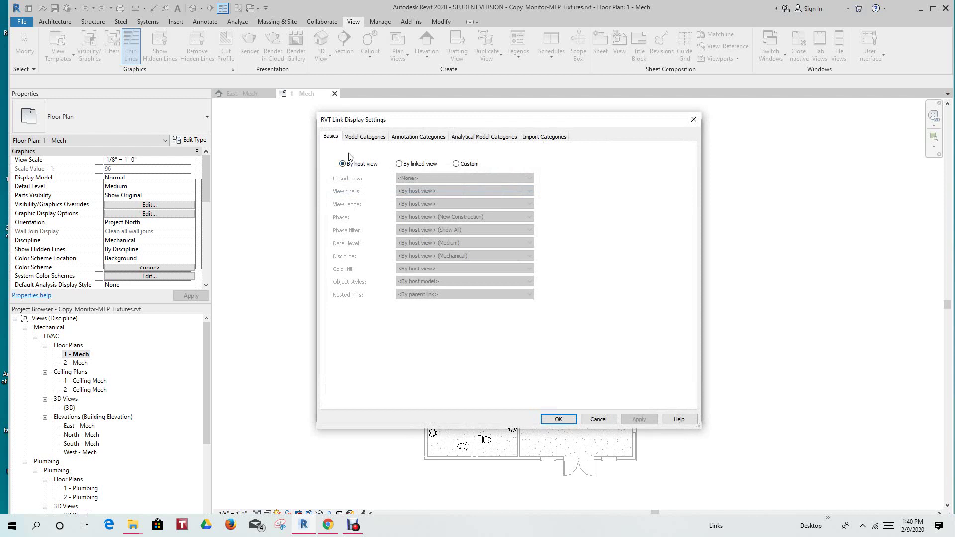
pyautogui.click(363, 138)
pyautogui.click(428, 137)
pyautogui.click(477, 139)
pyautogui.click(551, 141)
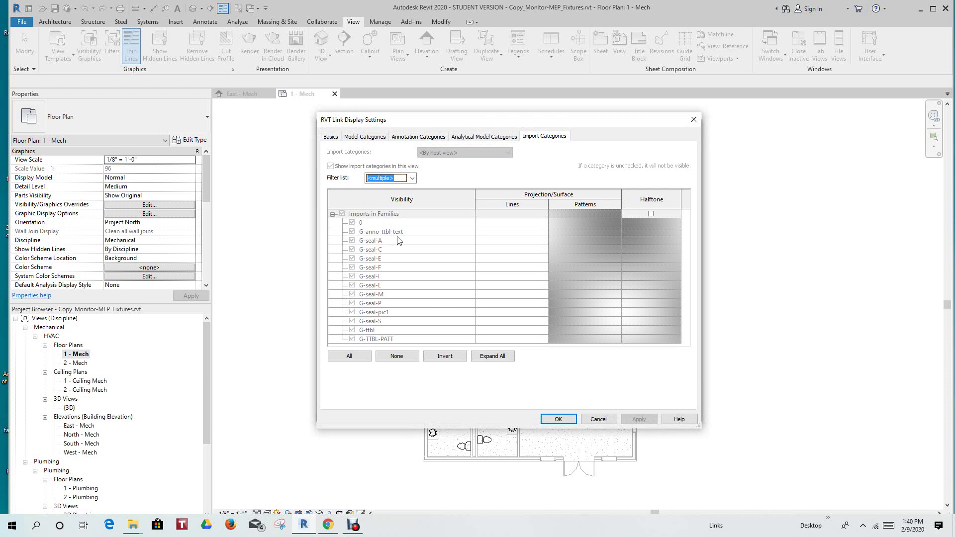
pyautogui.click(332, 138)
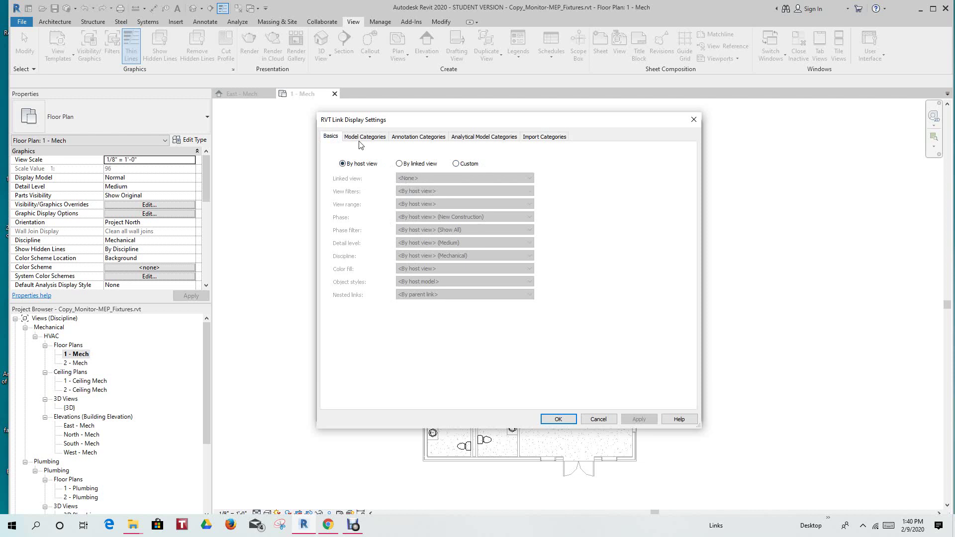
# Set the link's Basics to By linked view (Floor Plan: A-Level 1) and review each category tab
pyautogui.click(399, 165)
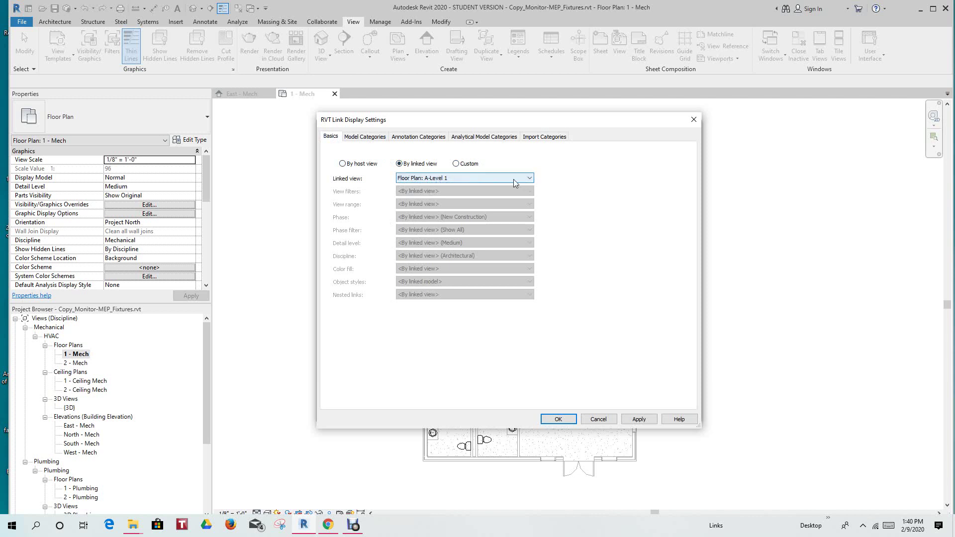
pyautogui.click(374, 140)
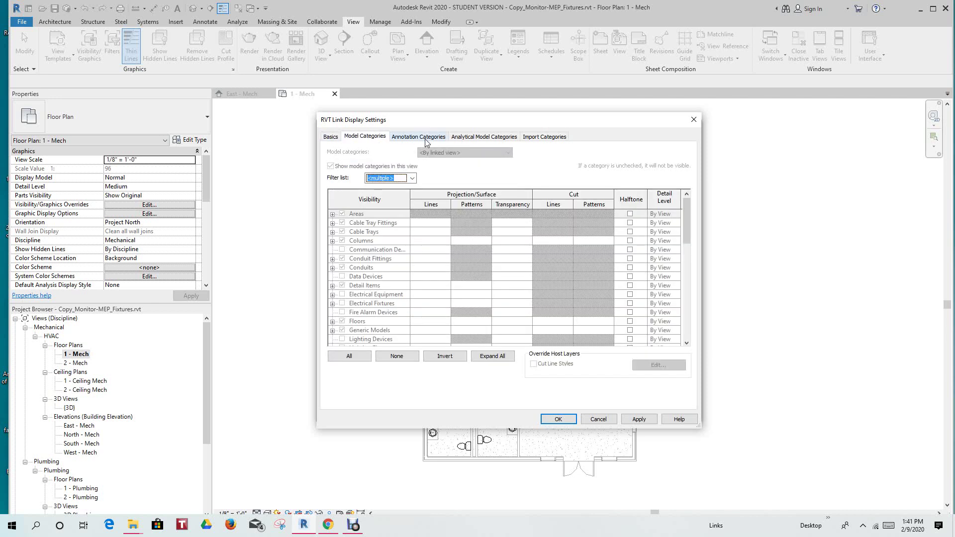
pyautogui.click(426, 139)
pyautogui.click(465, 141)
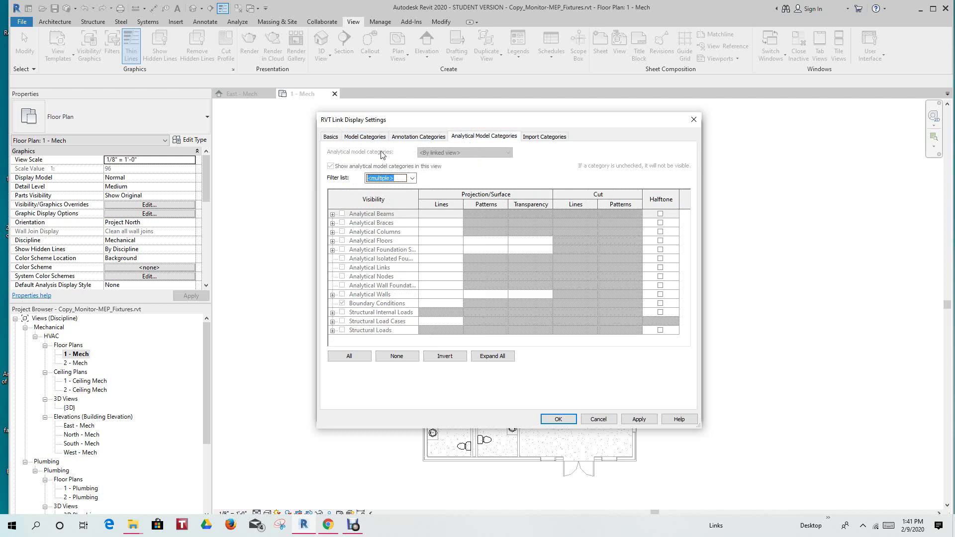
pyautogui.click(331, 137)
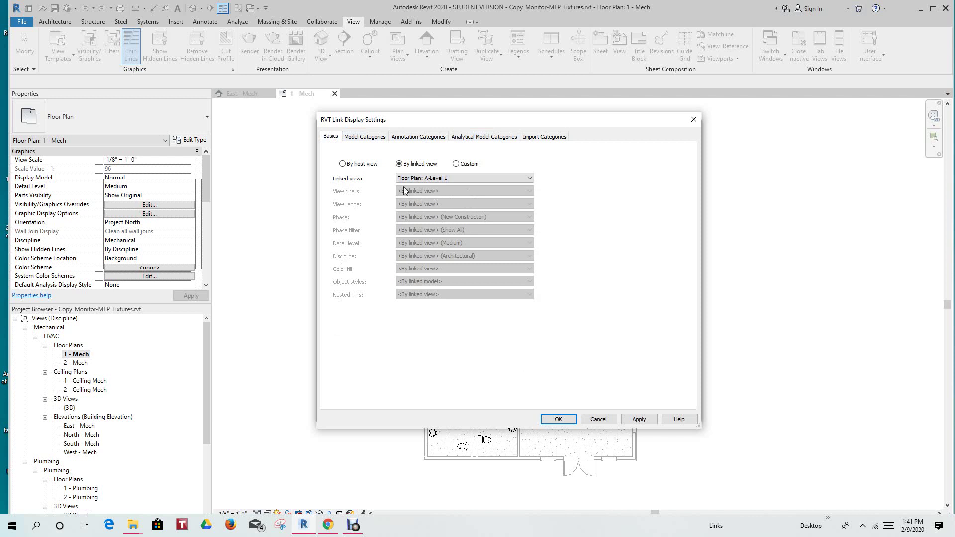
# Switch the link display to Custom, keeping Floor Plan: A-Level 1 and view filters by linked view
pyautogui.click(456, 165)
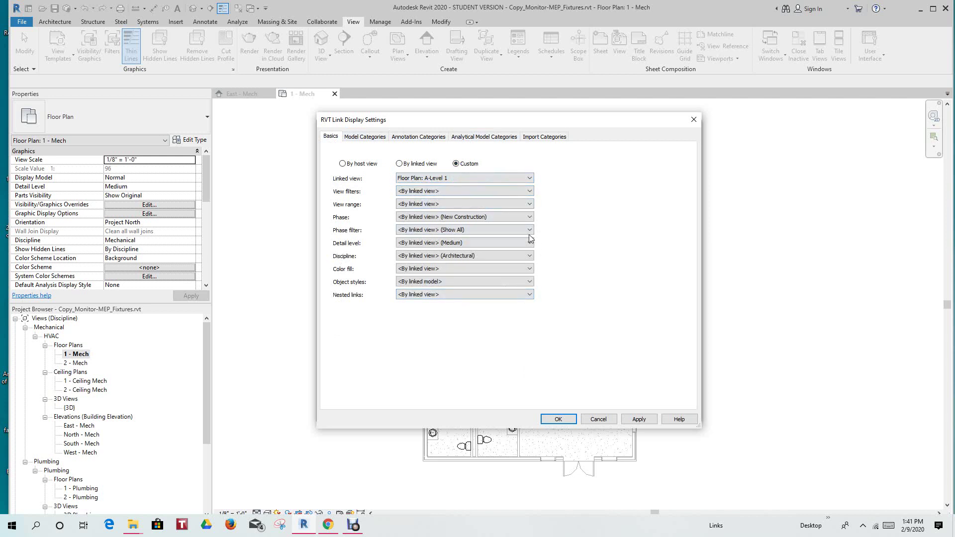
pyautogui.click(530, 191)
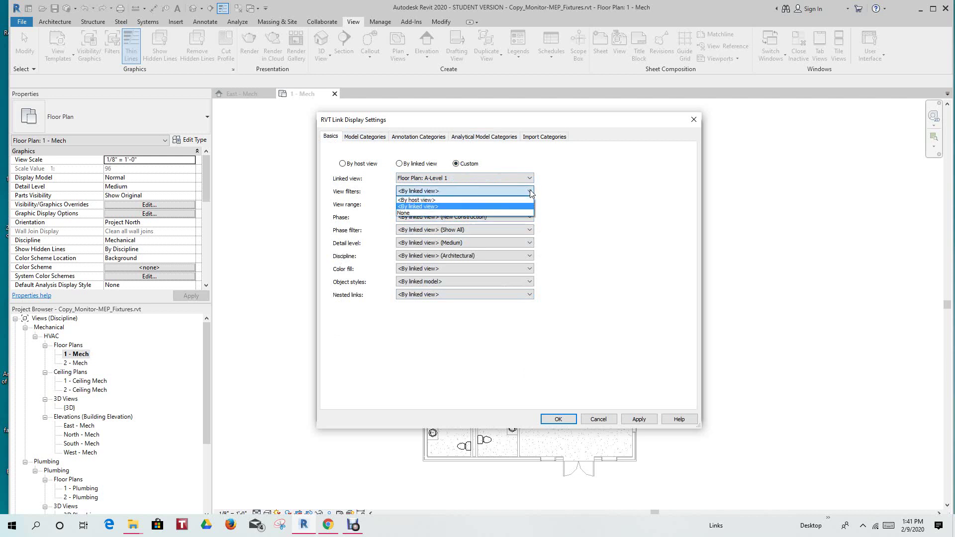
pyautogui.click(530, 192)
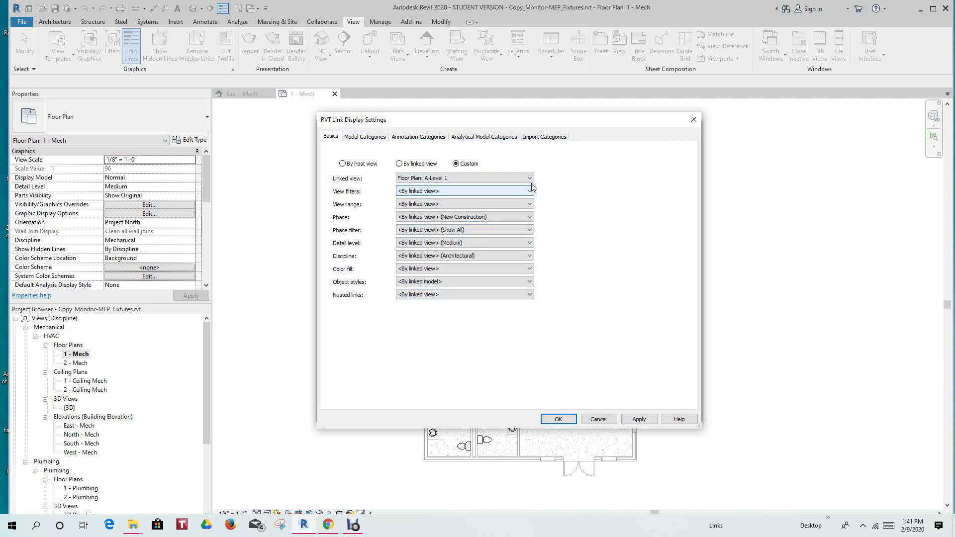
pyautogui.click(530, 179)
pyautogui.click(530, 180)
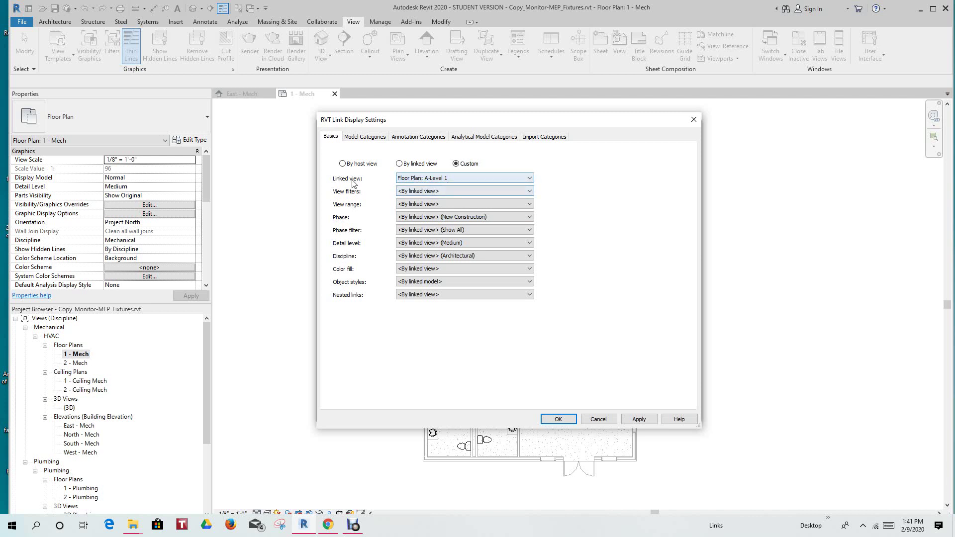
# Set Model categories to <Custom> and scroll the category list, where Data Devices is unchecked
pyautogui.click(365, 138)
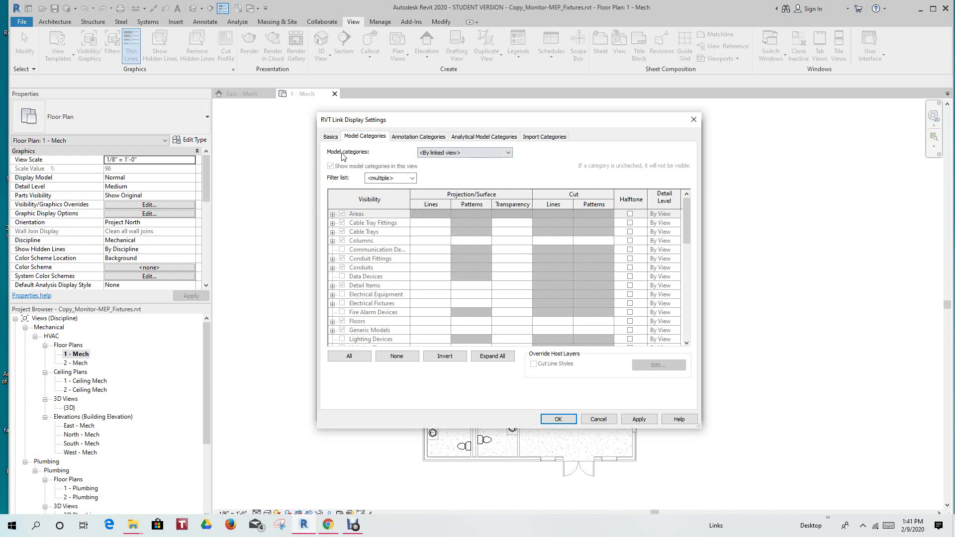
pyautogui.click(505, 153)
pyautogui.click(437, 176)
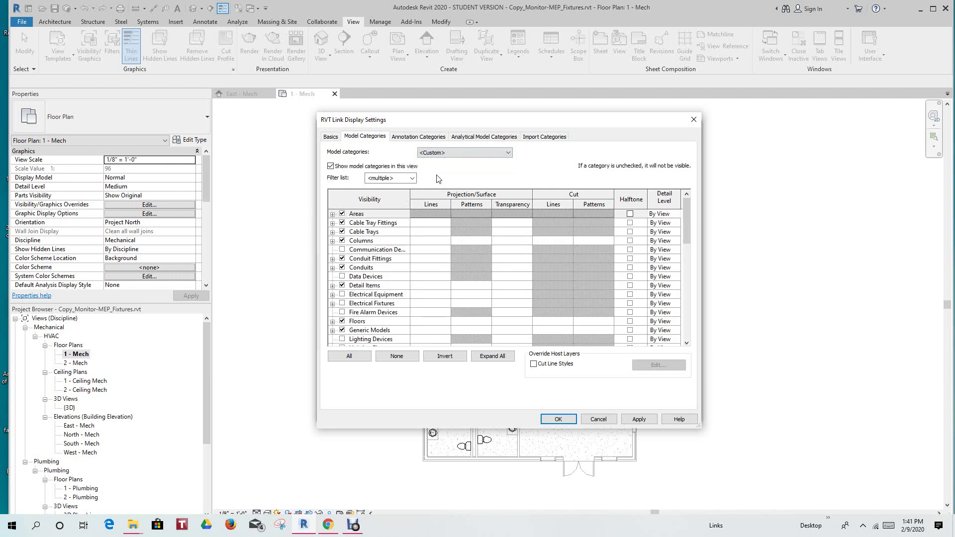
pyautogui.scroll(-5, 384, 224)
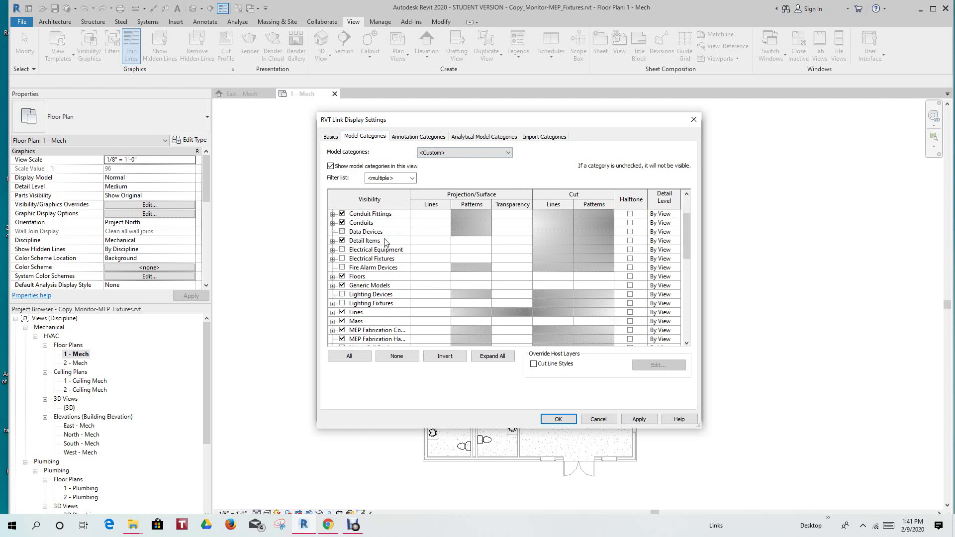
pyautogui.scroll(-2, 382, 258)
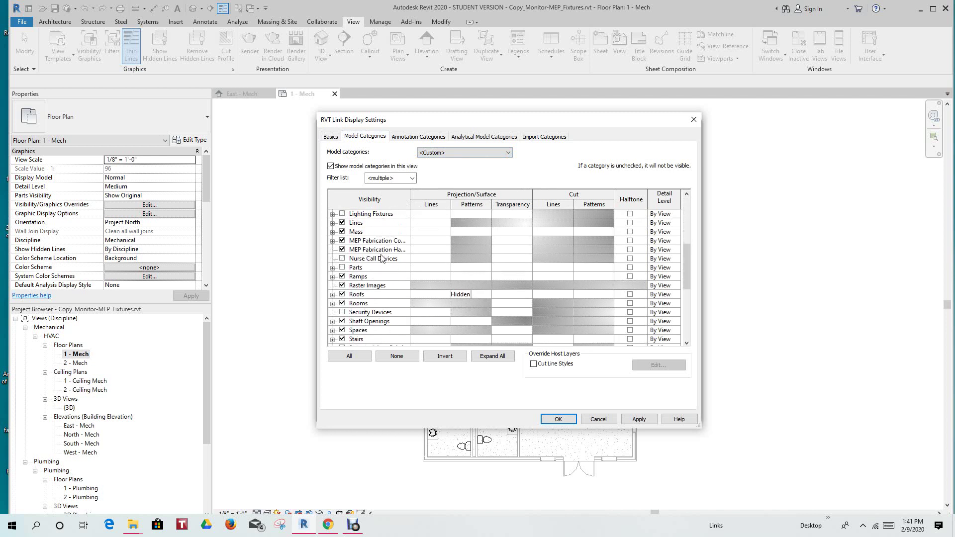
pyautogui.scroll(-4, 382, 259)
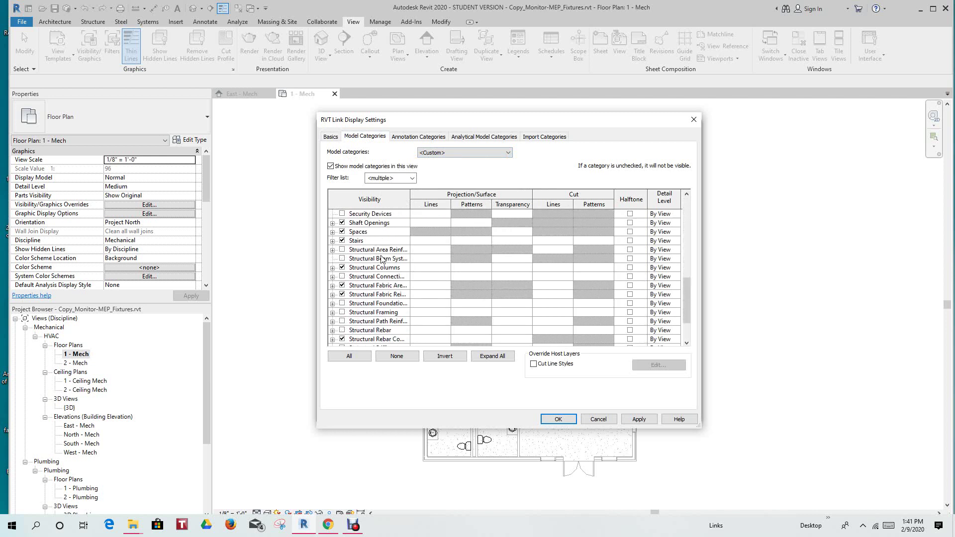
pyautogui.scroll(6, 382, 258)
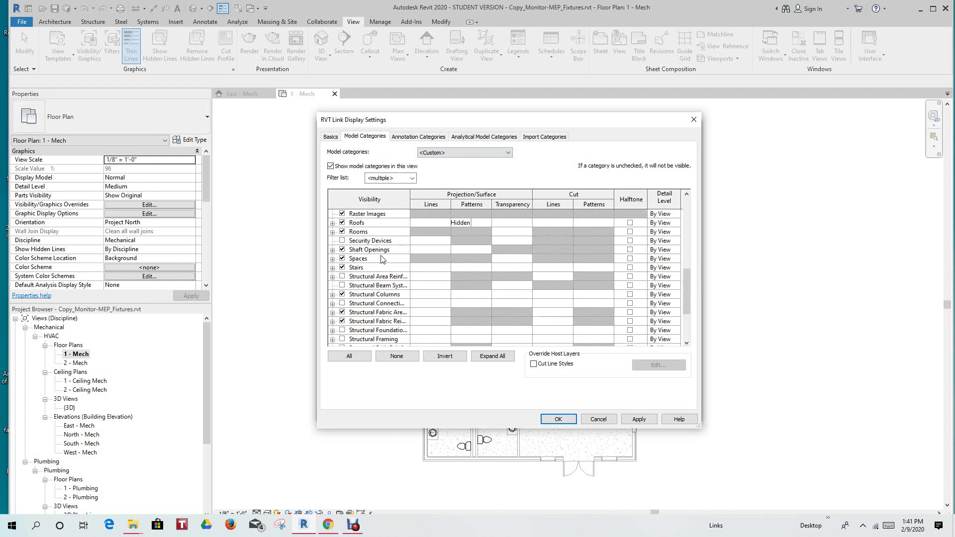
pyautogui.scroll(5, 382, 258)
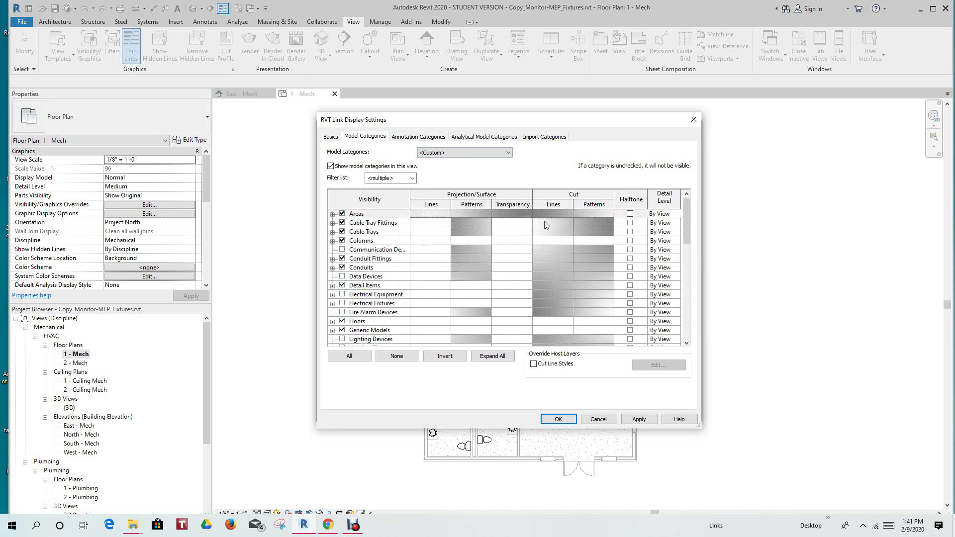
# Set Annotation categories to <Custom> on the Annotation Categories tab
pyautogui.click(409, 137)
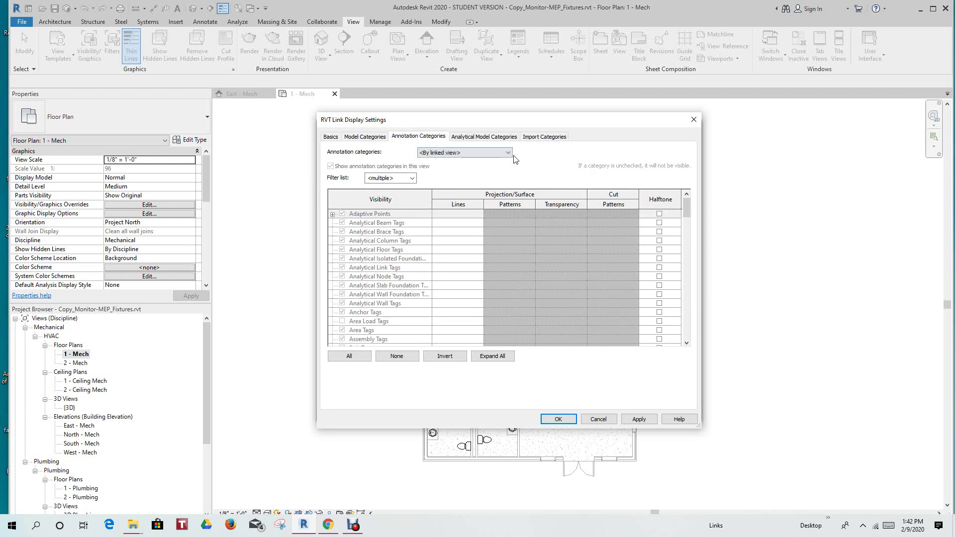
pyautogui.click(509, 153)
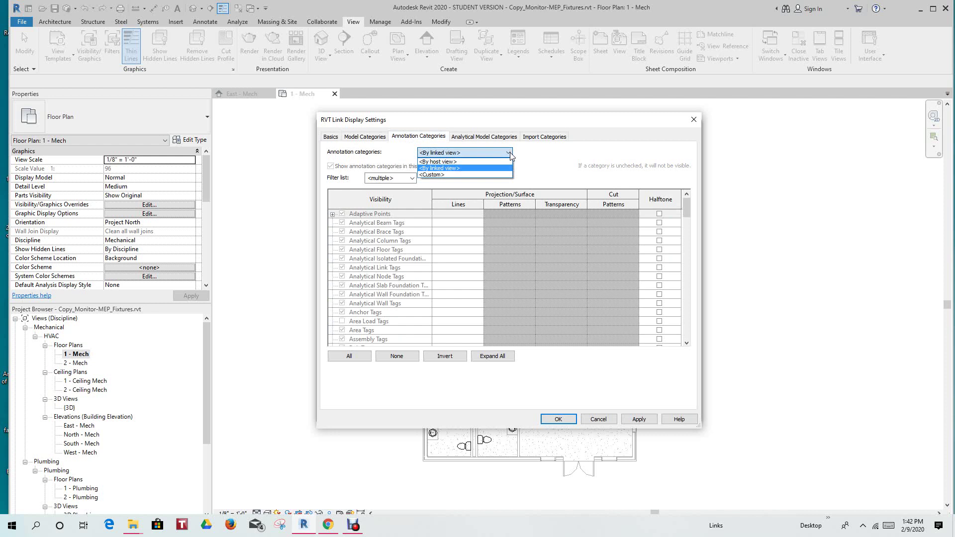
pyautogui.click(450, 181)
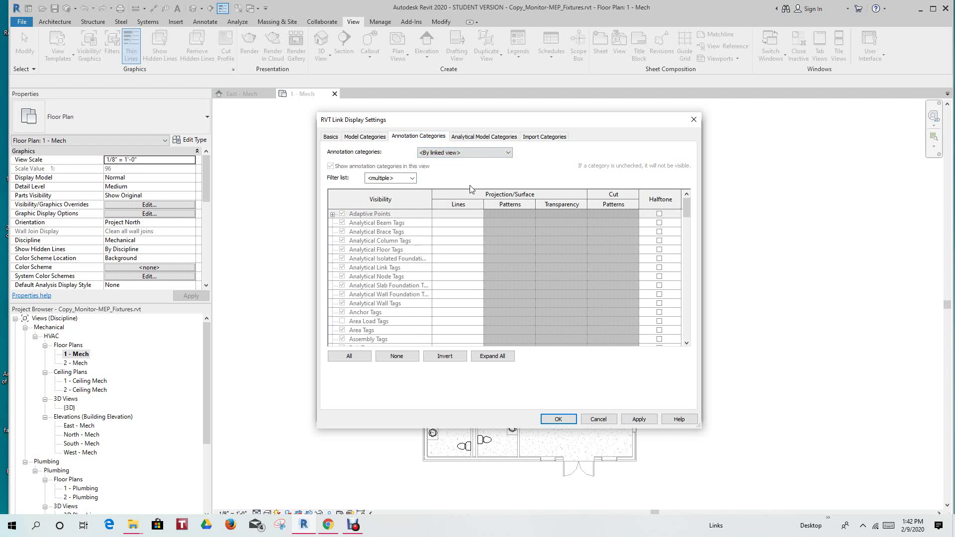
pyautogui.click(508, 154)
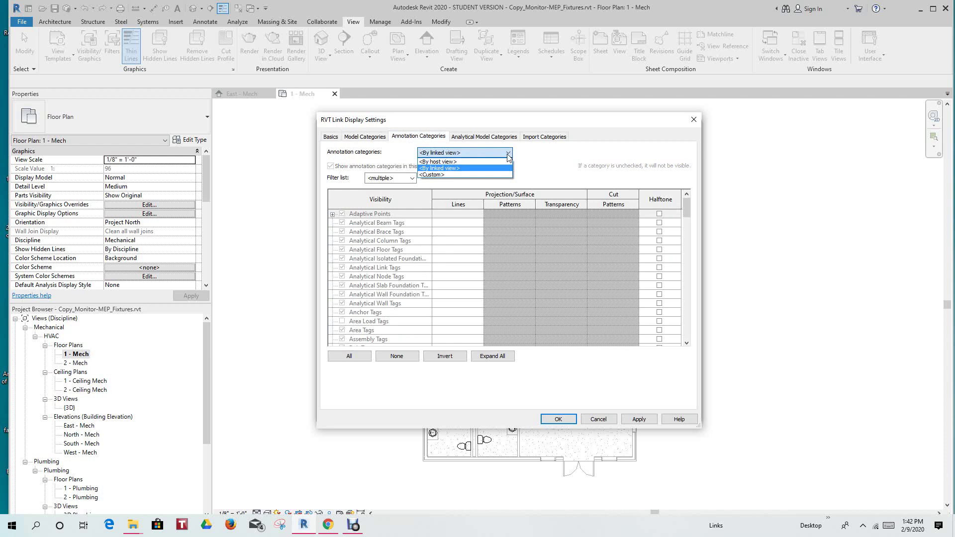
pyautogui.click(439, 183)
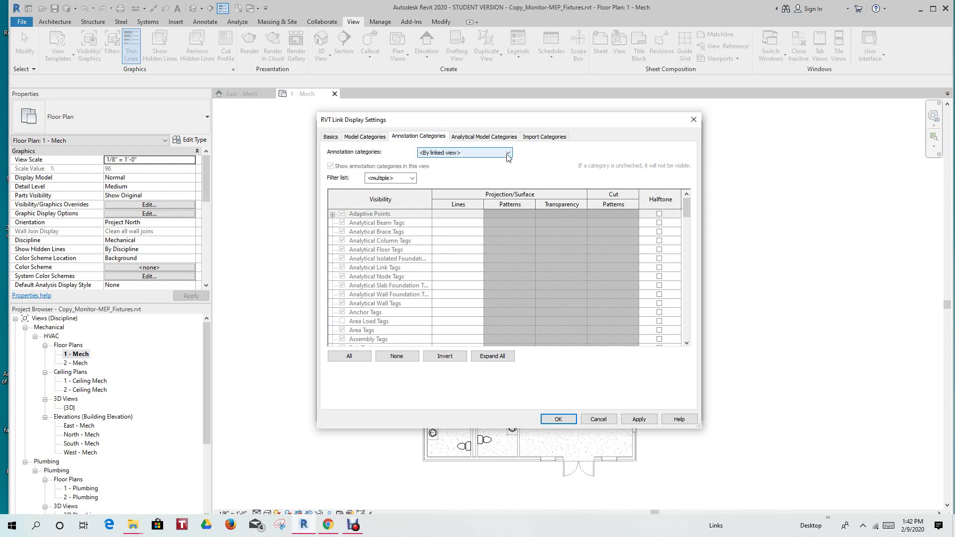
pyautogui.click(508, 153)
pyautogui.click(452, 174)
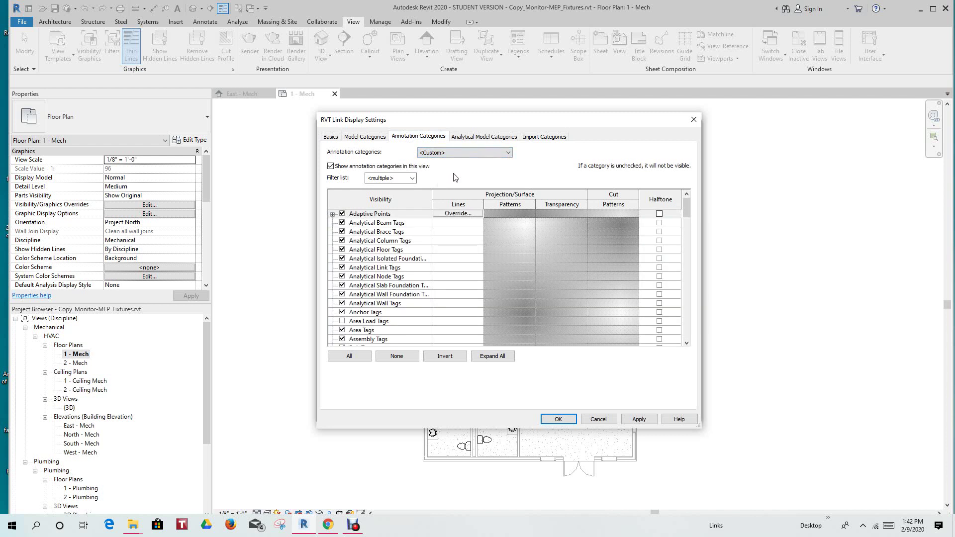
# Check the Analytical Model Categories tab, then confirm RVT Link Display Settings and Visibility/Graphic Overrides with OK
pyautogui.click(461, 139)
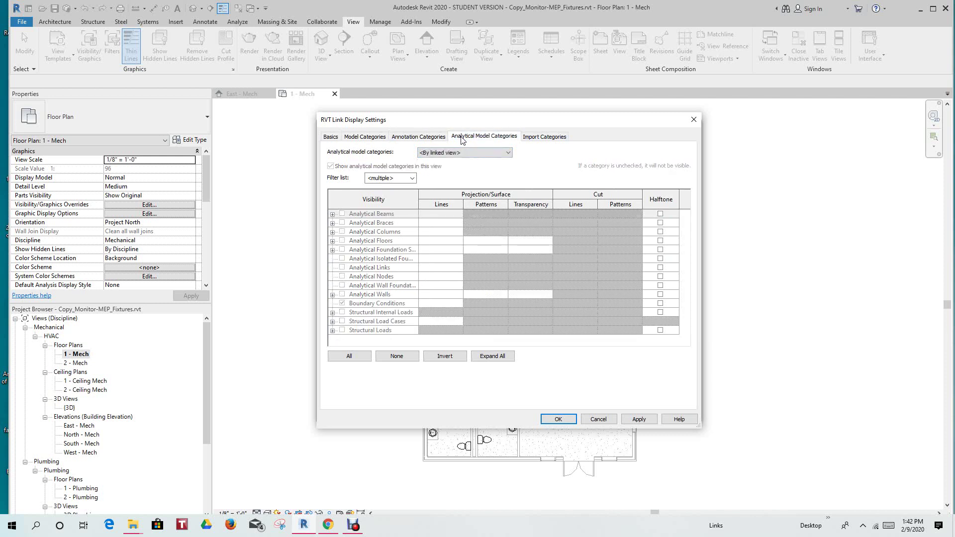
pyautogui.click(330, 137)
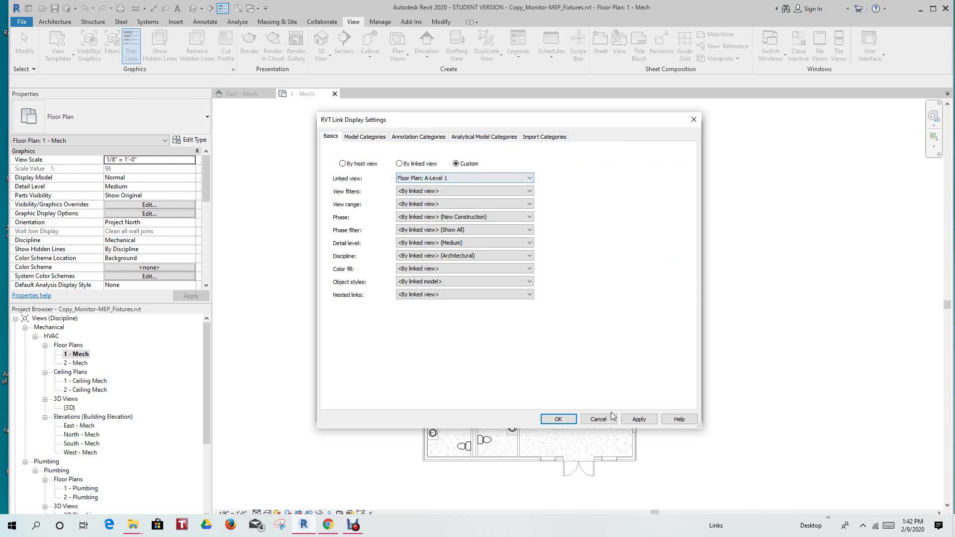
pyautogui.click(558, 419)
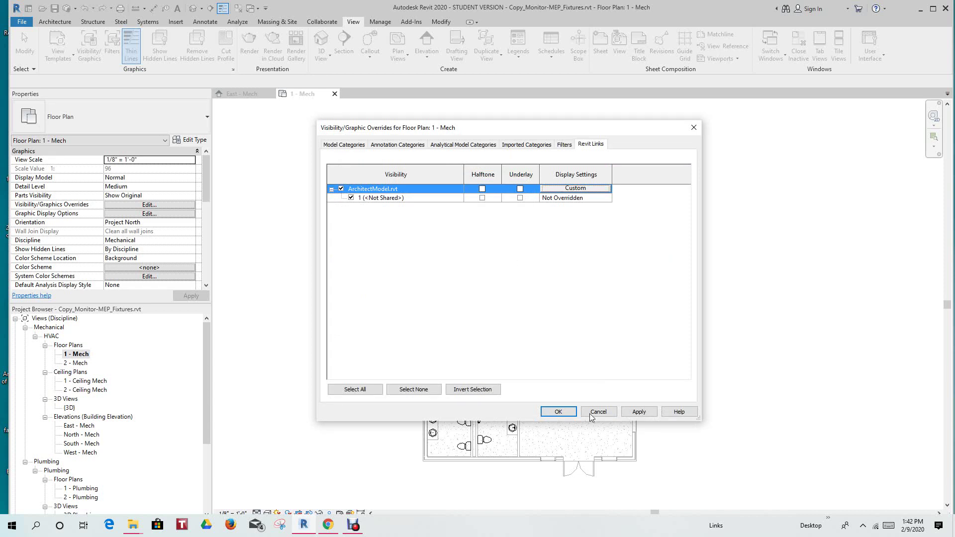
pyautogui.click(558, 412)
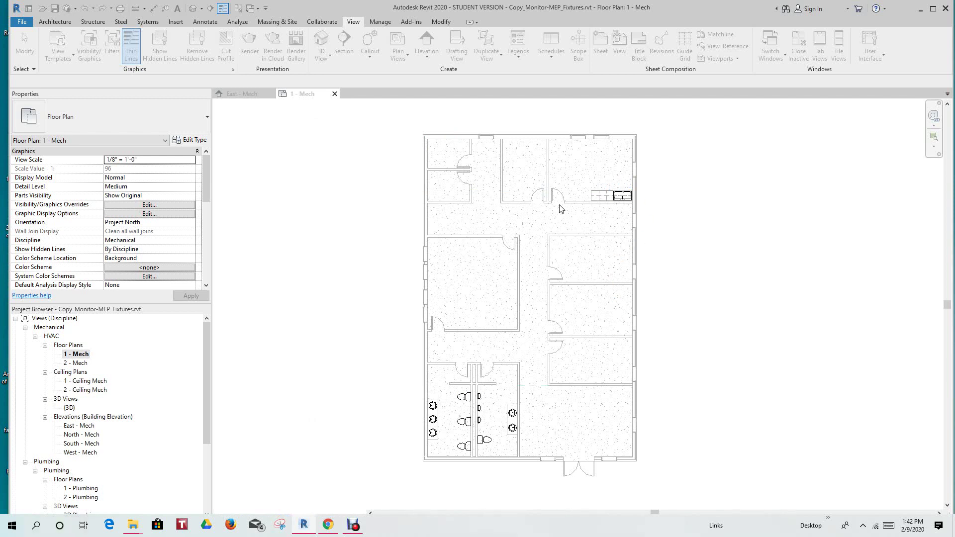
# Zoom and pan the 1 - Mech plan to inspect the linked room names, numbers and restroom fixtures
pyautogui.scroll(2, 594, 205)
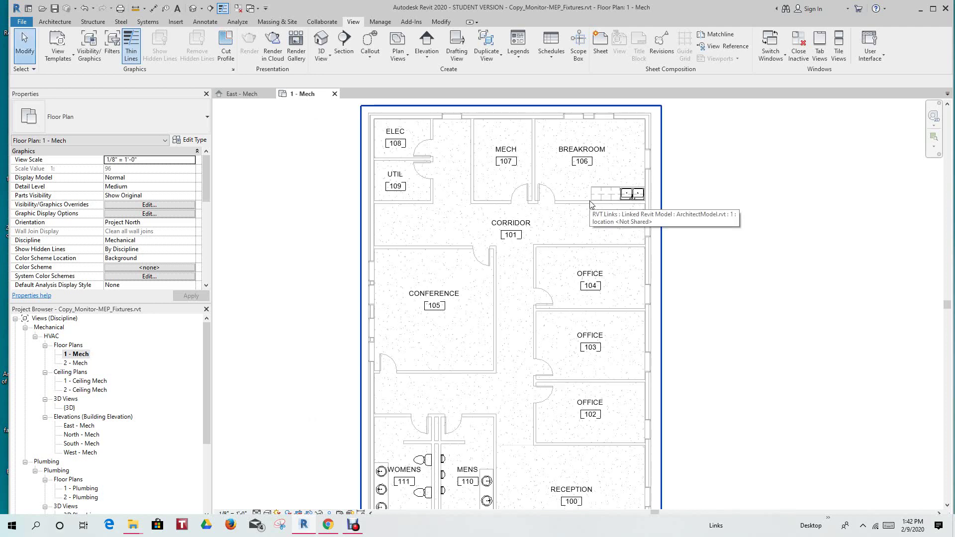
pyautogui.scroll(2, 403, 140)
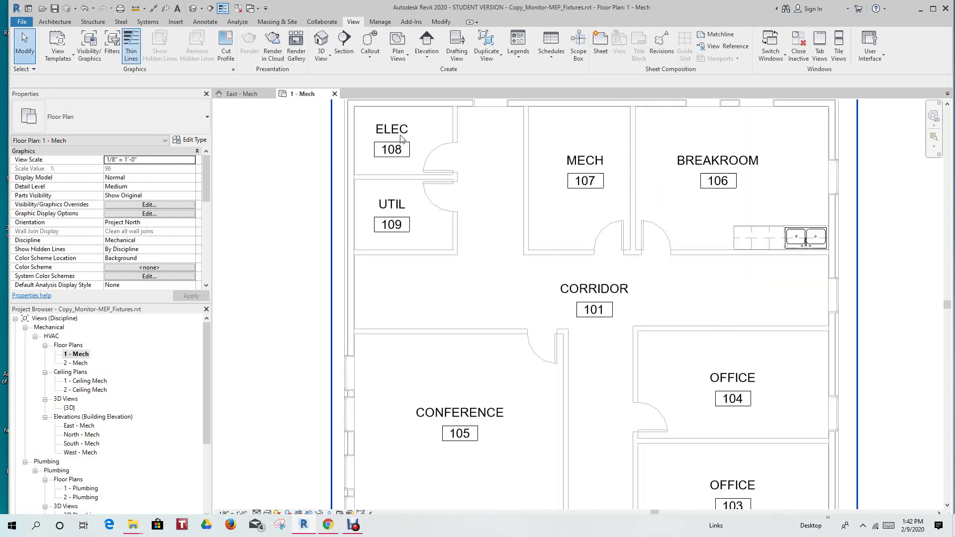
pyautogui.scroll(-3, 425, 163)
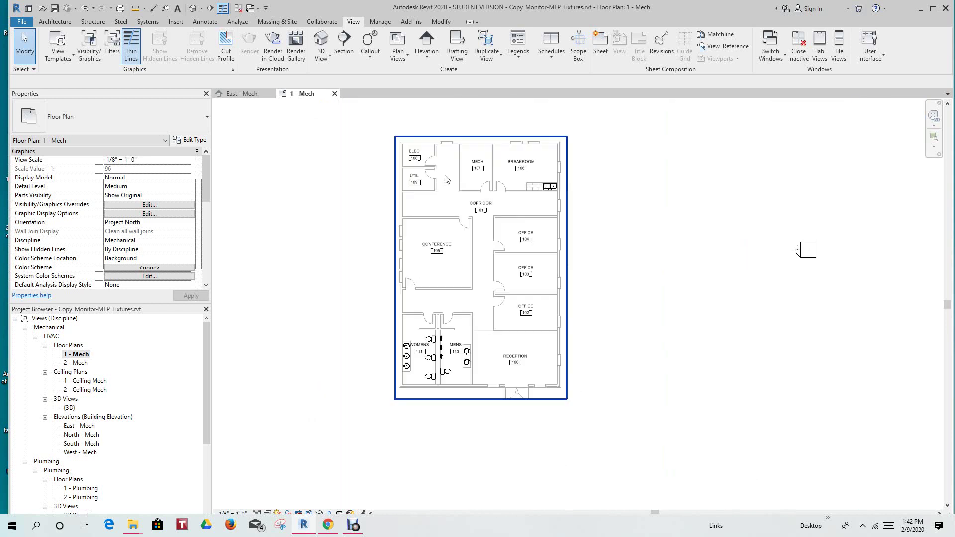
pyautogui.scroll(-1, 445, 179)
pyautogui.moveTo(464, 198); pyautogui.dragTo(486, 223, button='middle')
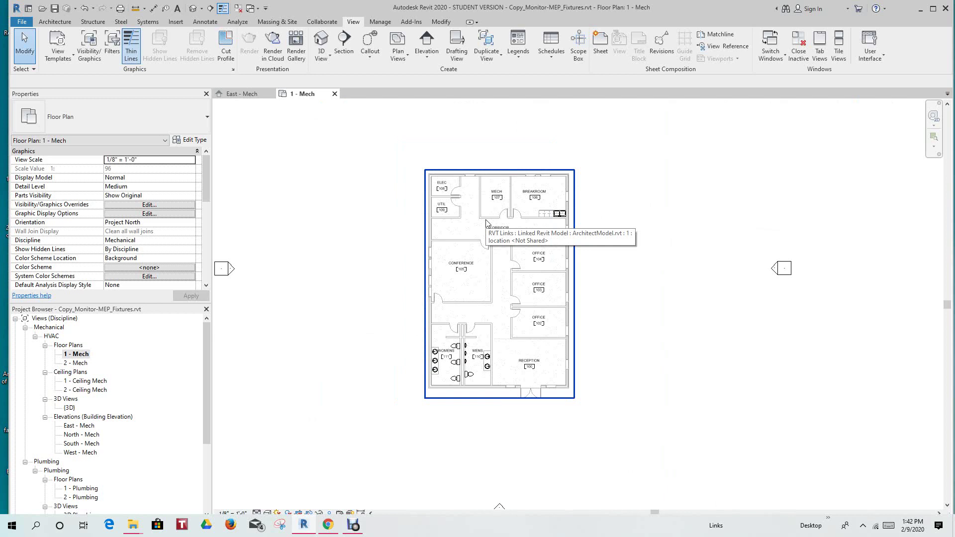
pyautogui.scroll(1, 462, 215)
pyautogui.moveTo(369, 231); pyautogui.dragTo(356, 237, button='middle')
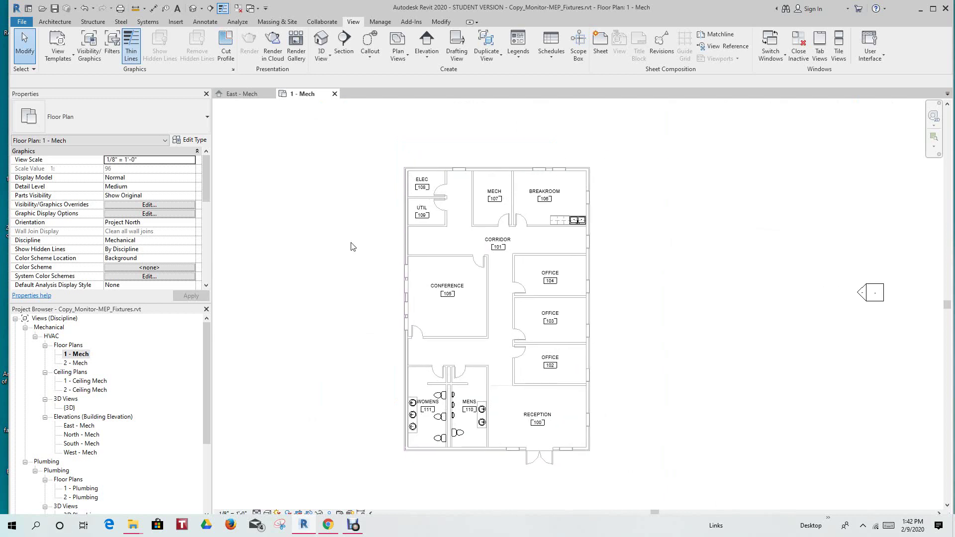
pyautogui.scroll(-2, 362, 255)
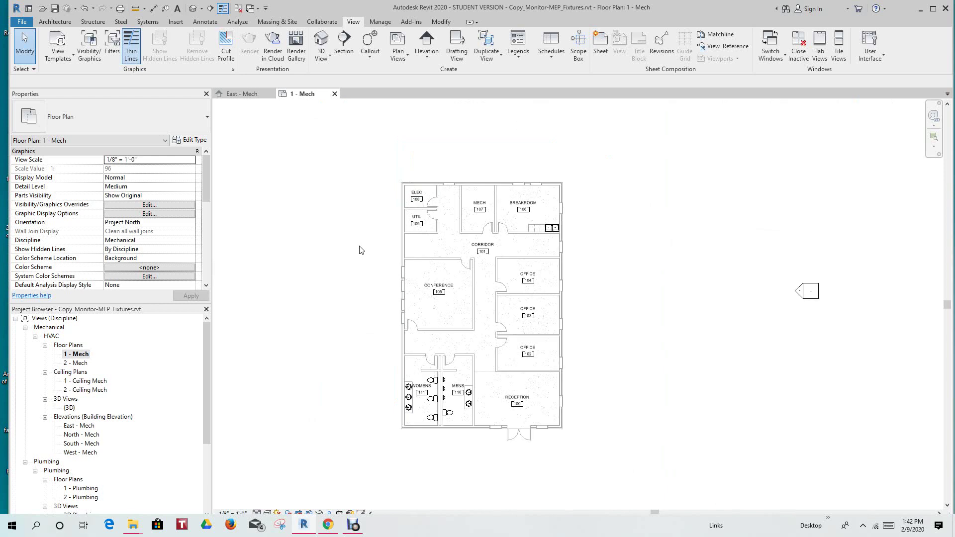
pyautogui.scroll(2, 369, 261)
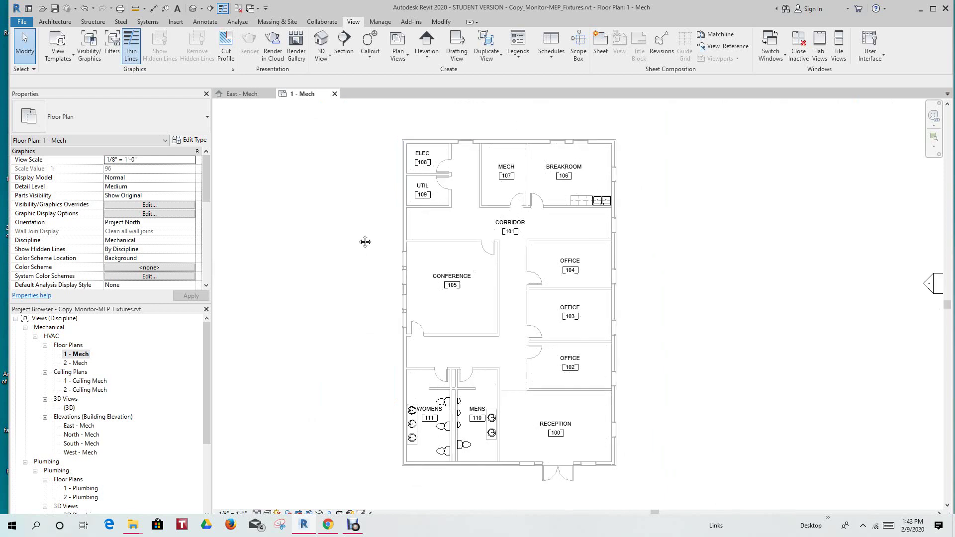
pyautogui.moveTo(365, 241); pyautogui.dragTo(368, 254, button='middle')
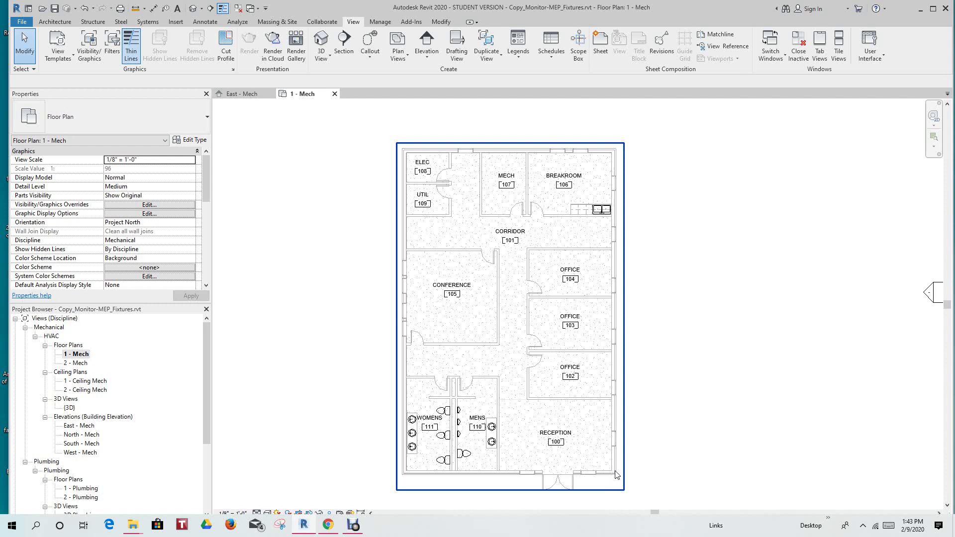
pyautogui.moveTo(356, 531)
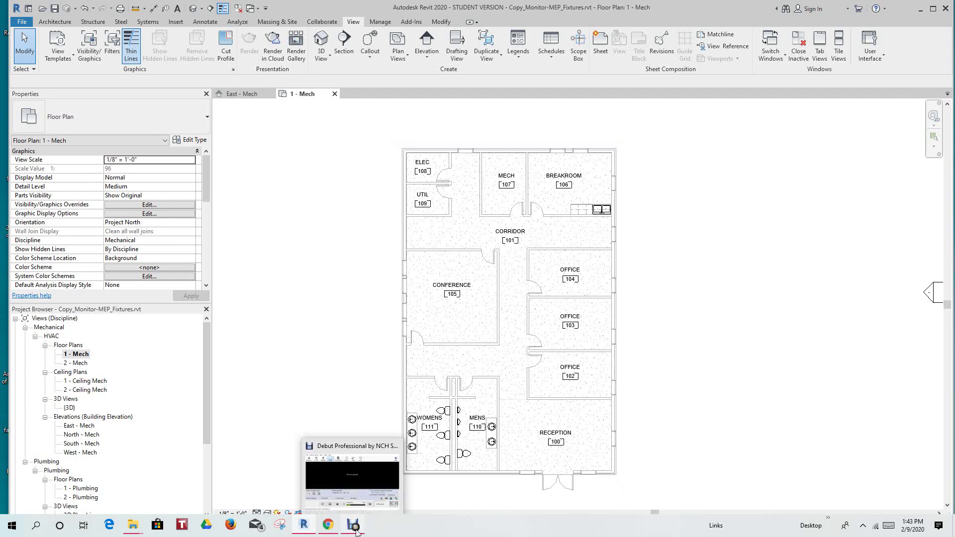